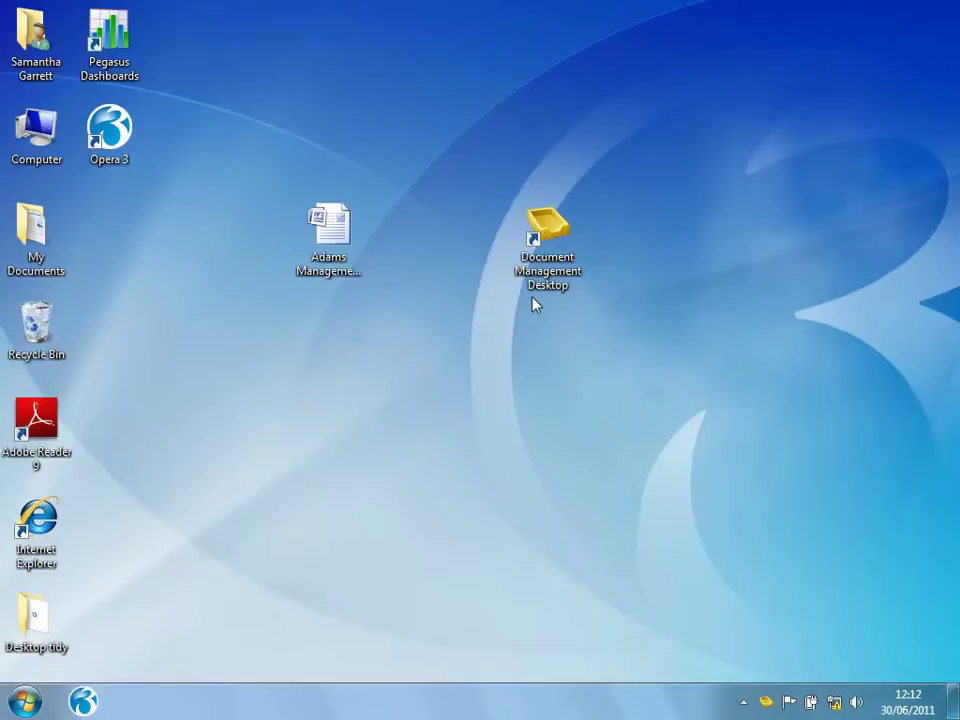
- Drag the Adams Management Structure document onto the Document Management Desktop shortcut
right_click(336, 264)
mouse_move(390, 484)
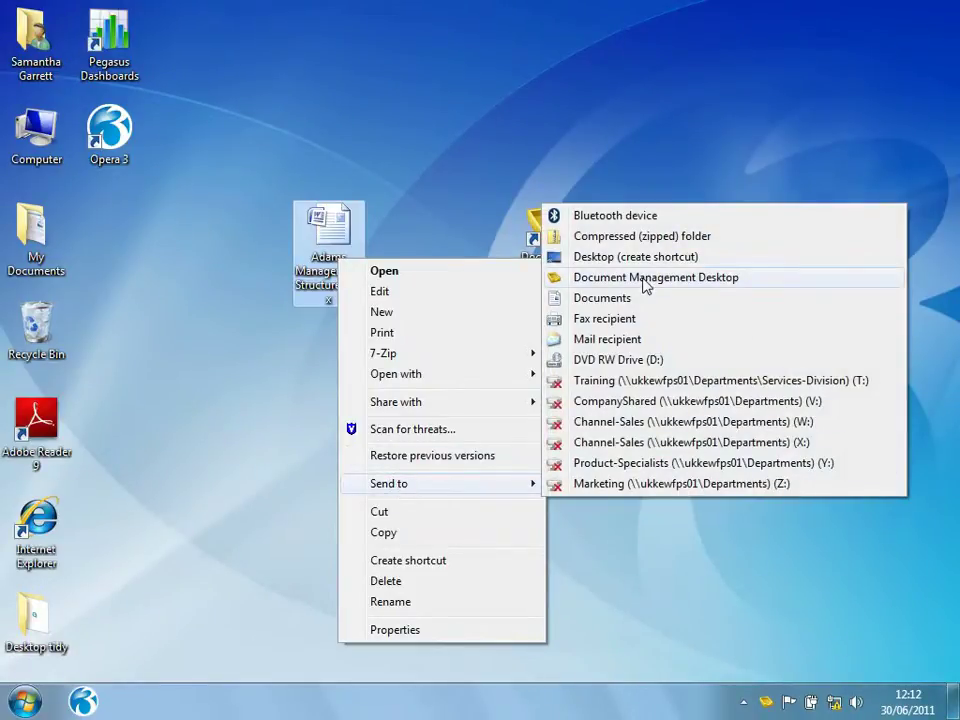
left_click(440, 262)
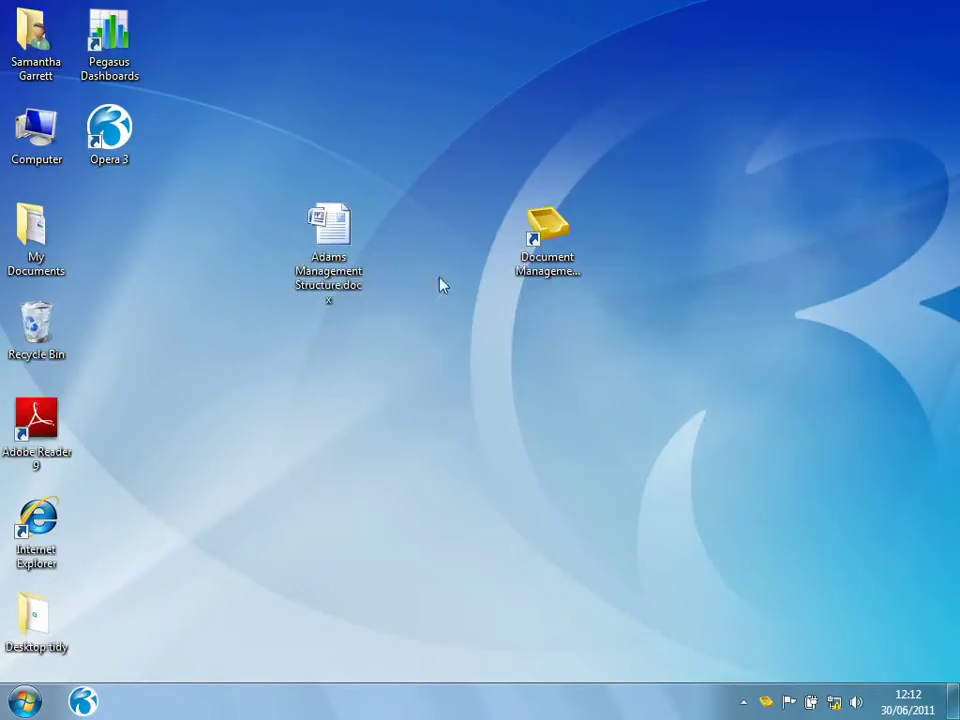
left_click_drag(322, 244, 535, 253)
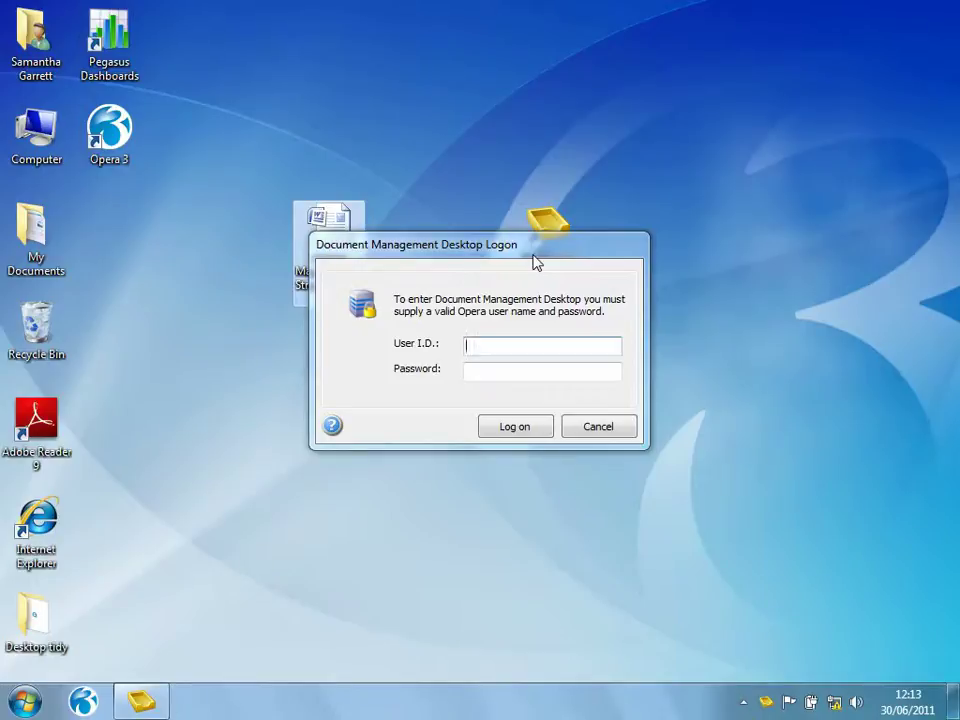
- Log on with the manager user ID and decline capturing further documents
left_click(478, 343)
type("MANAGER")
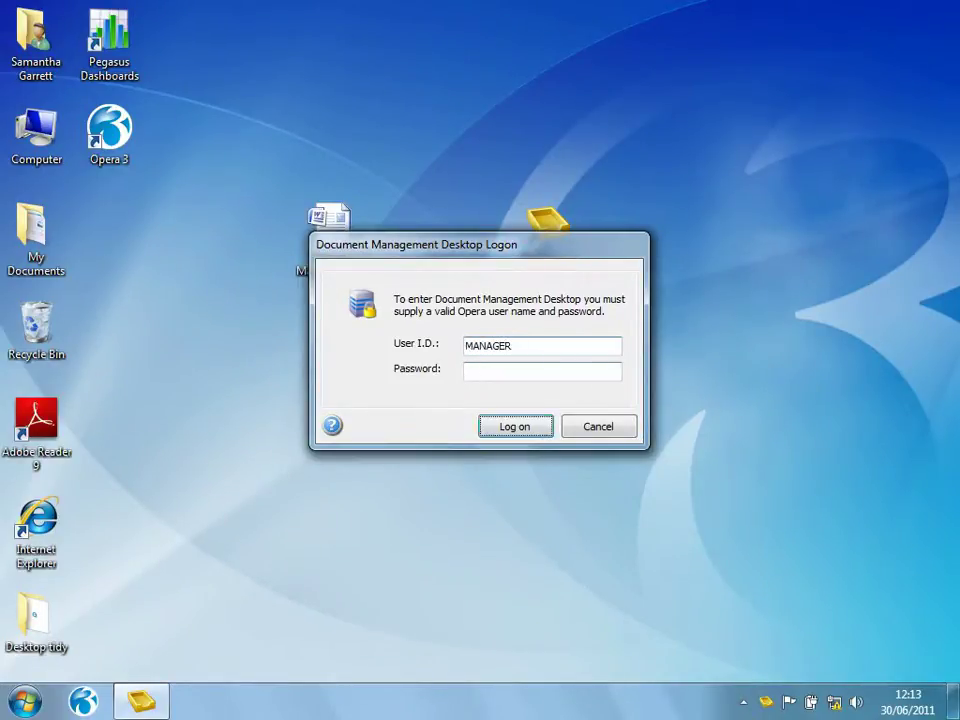
key("Return")
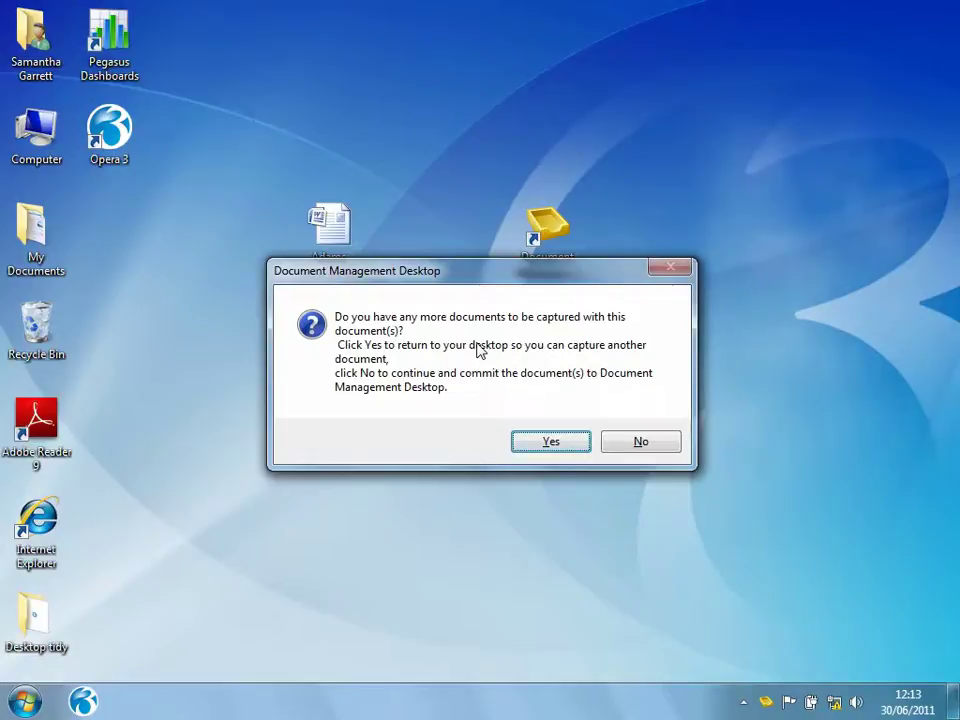
left_click(636, 441)
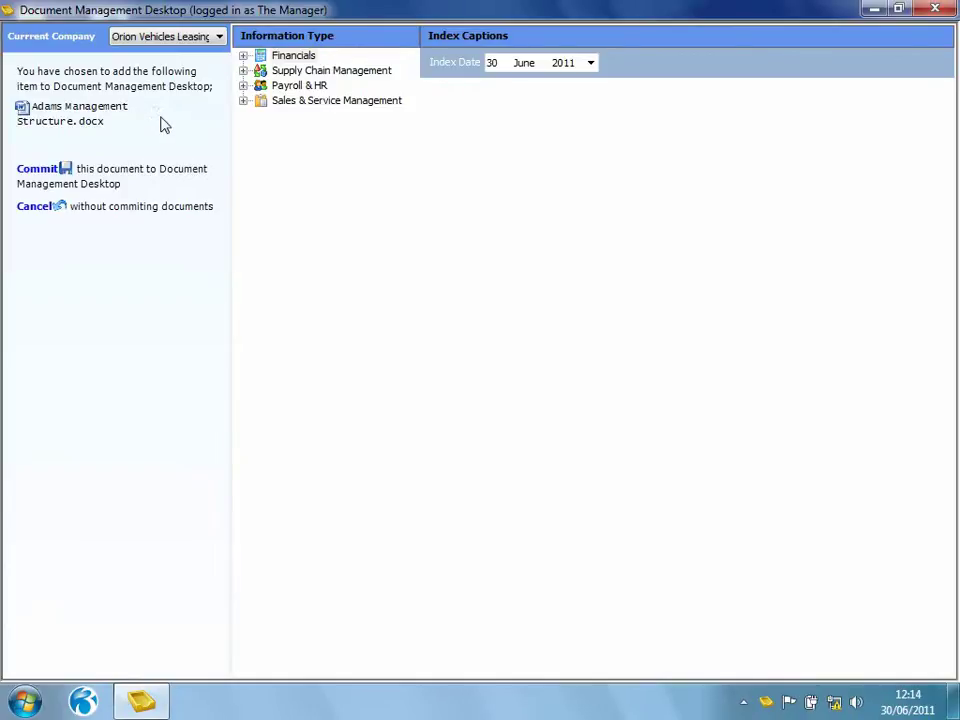
- Choose Financials > Sales > Transactions > Processing as the document's information type
left_click(243, 55)
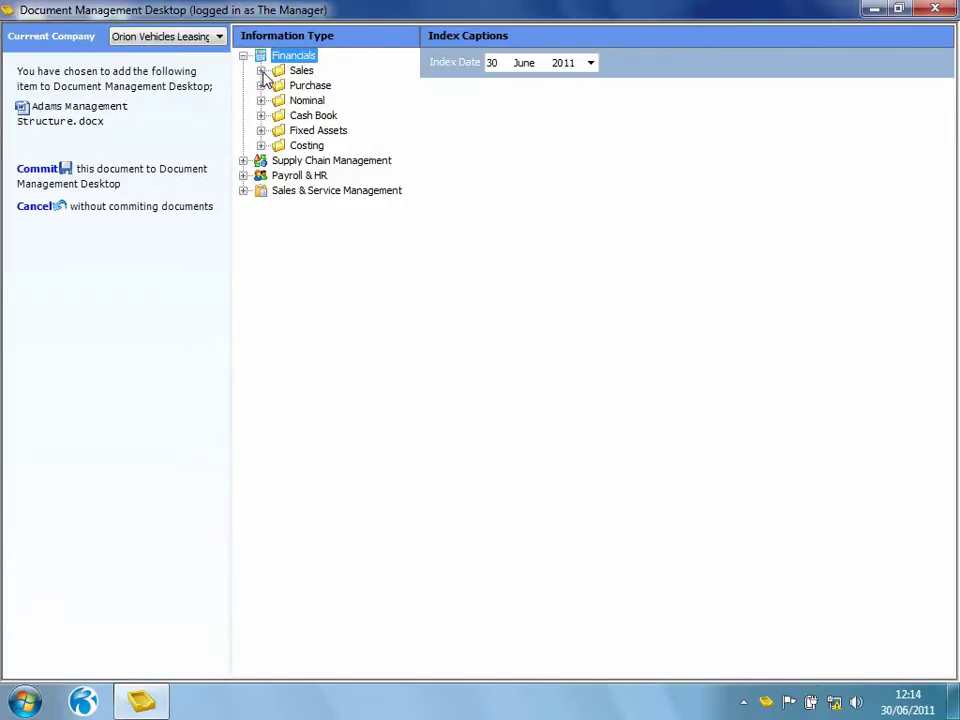
left_click(260, 71)
left_click(279, 100)
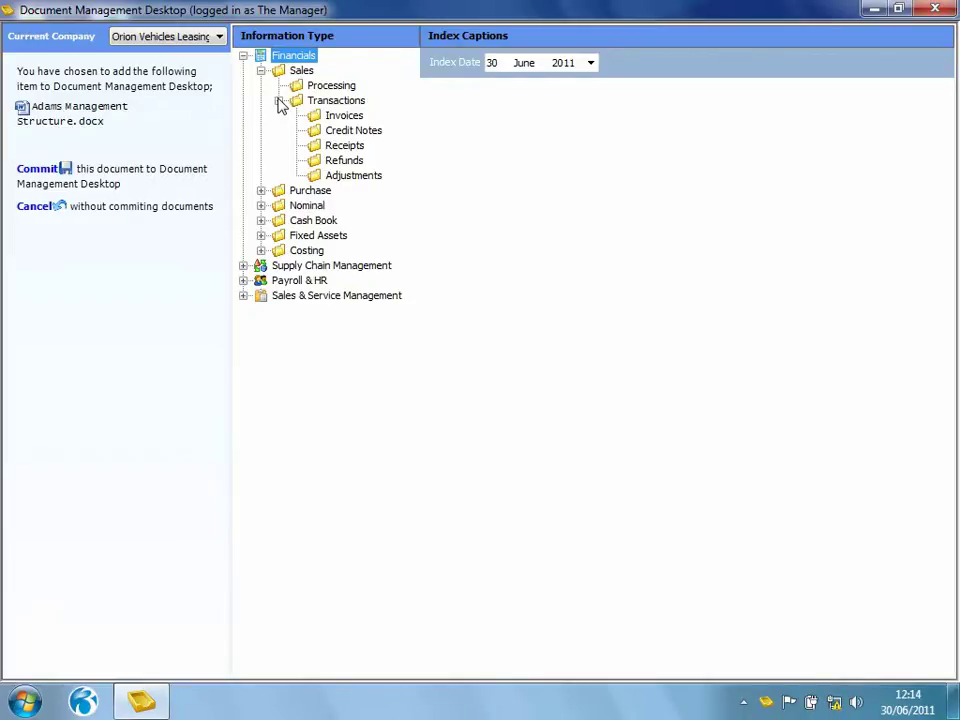
left_click(322, 87)
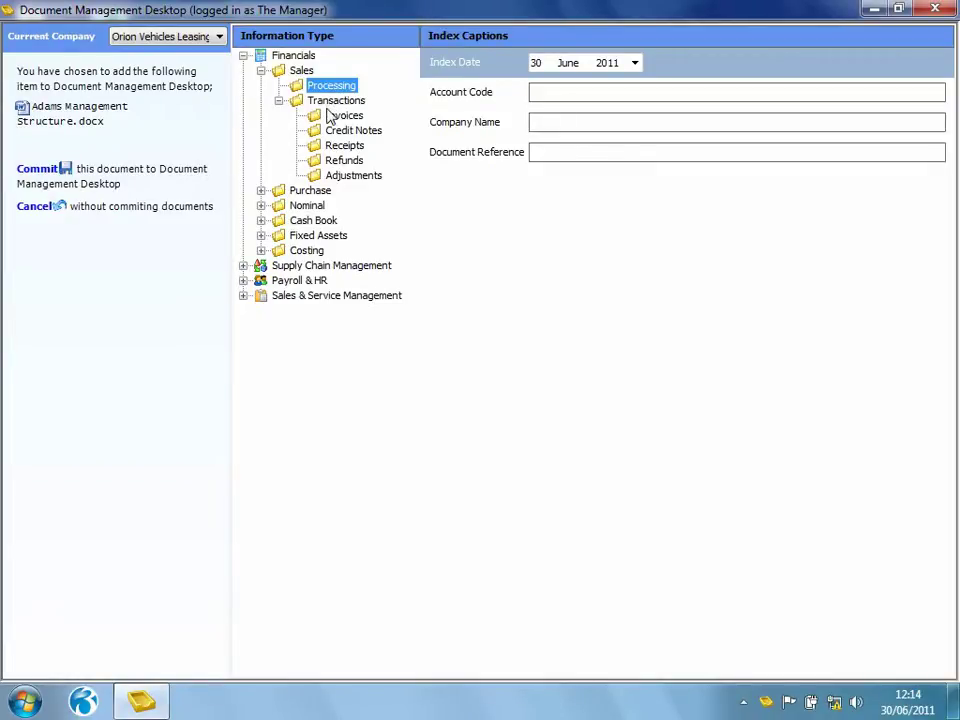
- Look up and select the Adams Light Engineering Ltd account code
left_click(598, 90)
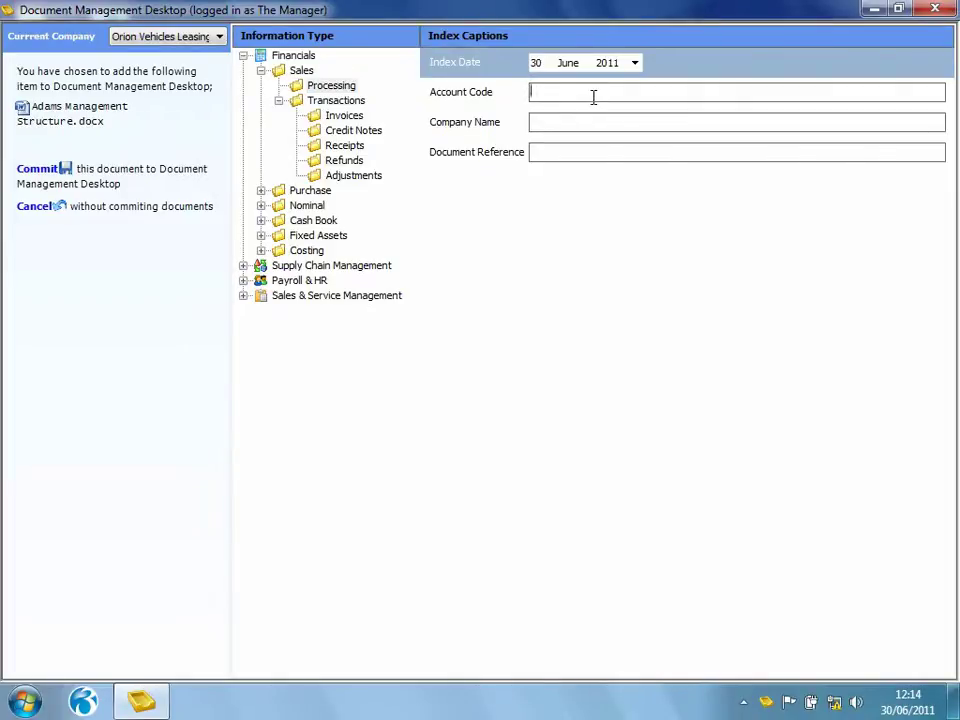
type("ada")
key("Tab")
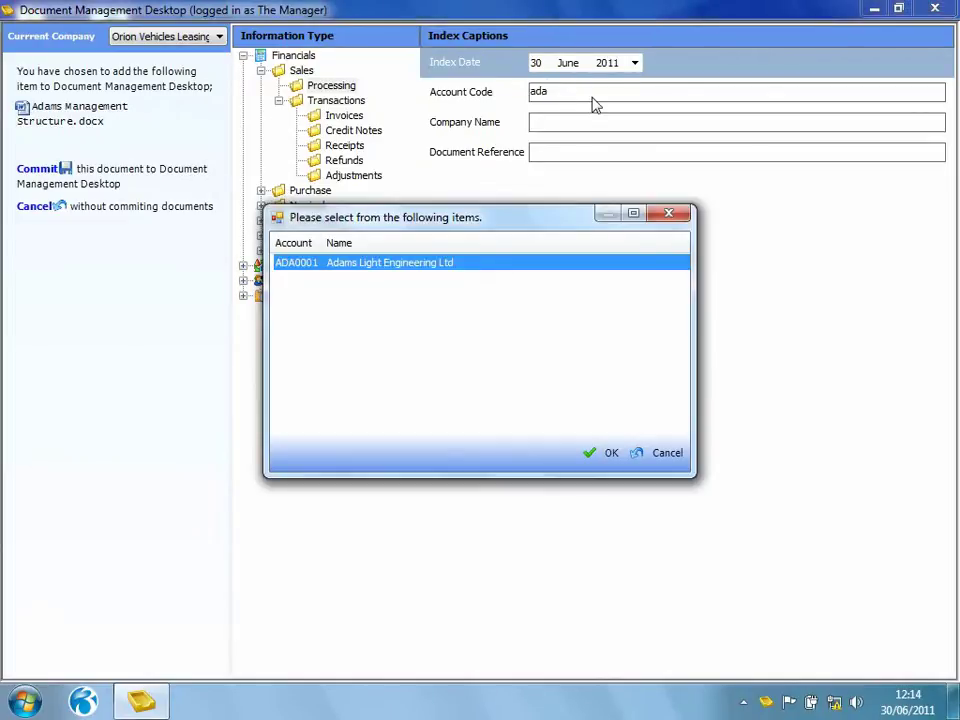
left_click(598, 454)
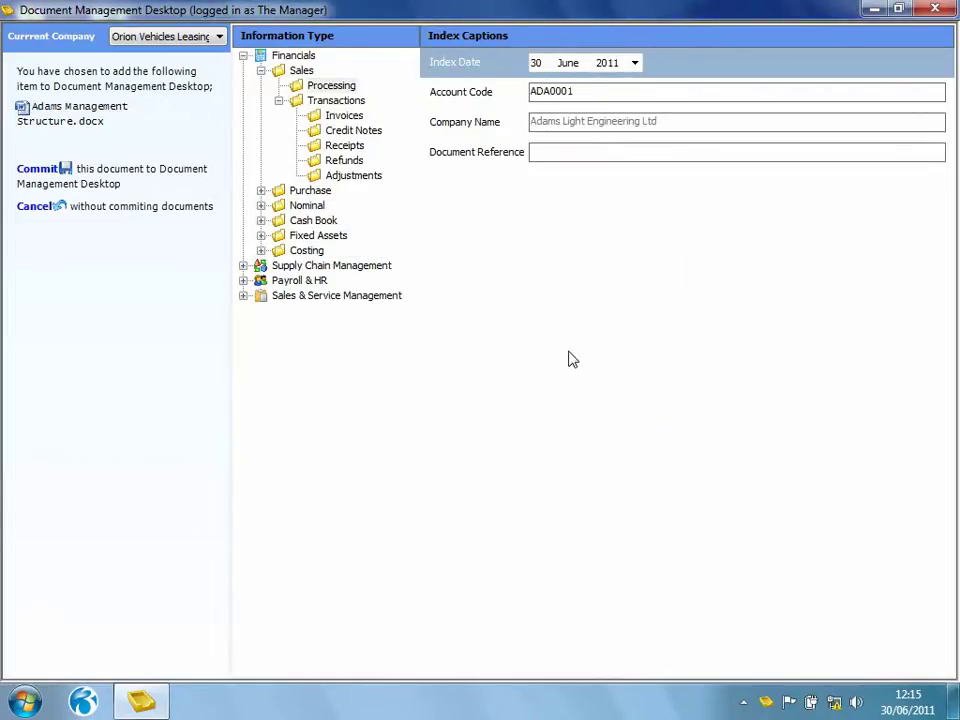
- Enter Document Reference 'management structure' and commit the document
left_click(547, 152)
type("management structure")
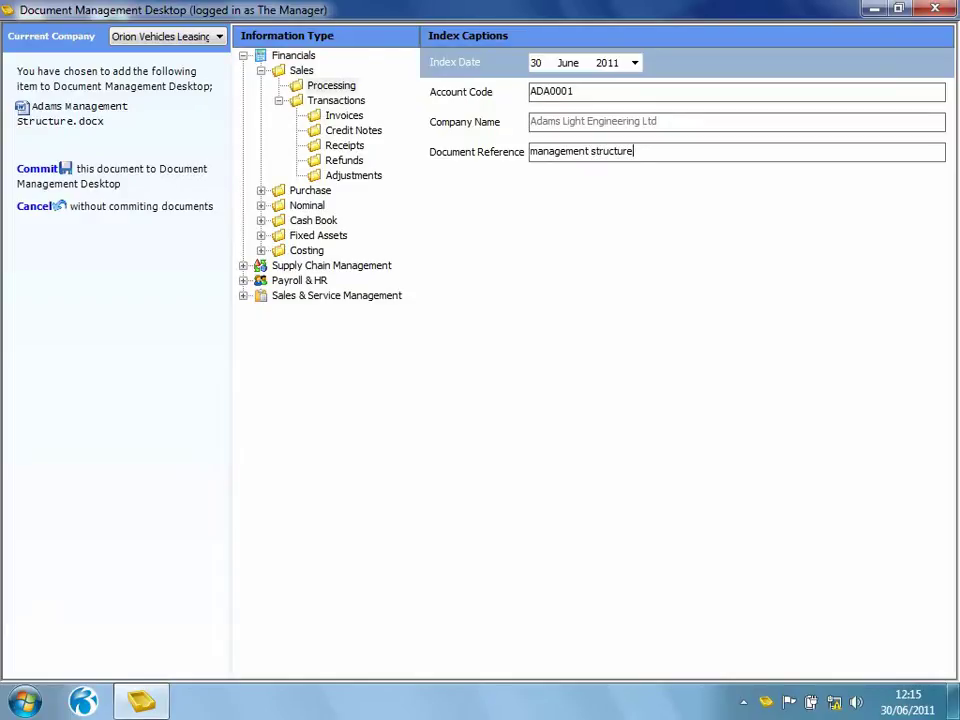
left_click(31, 169)
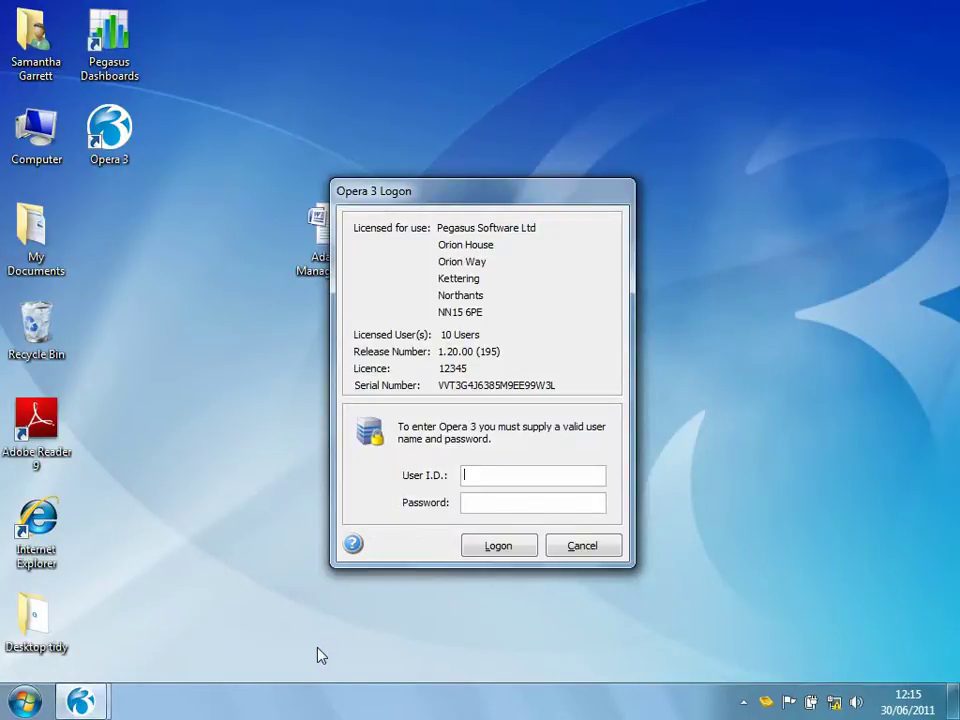
- Log on to Opera 3 with the manager user ID and password, then open Sales Processing
type("MANAGER")
key("Tab")
type("MANAGER")
key("Return")
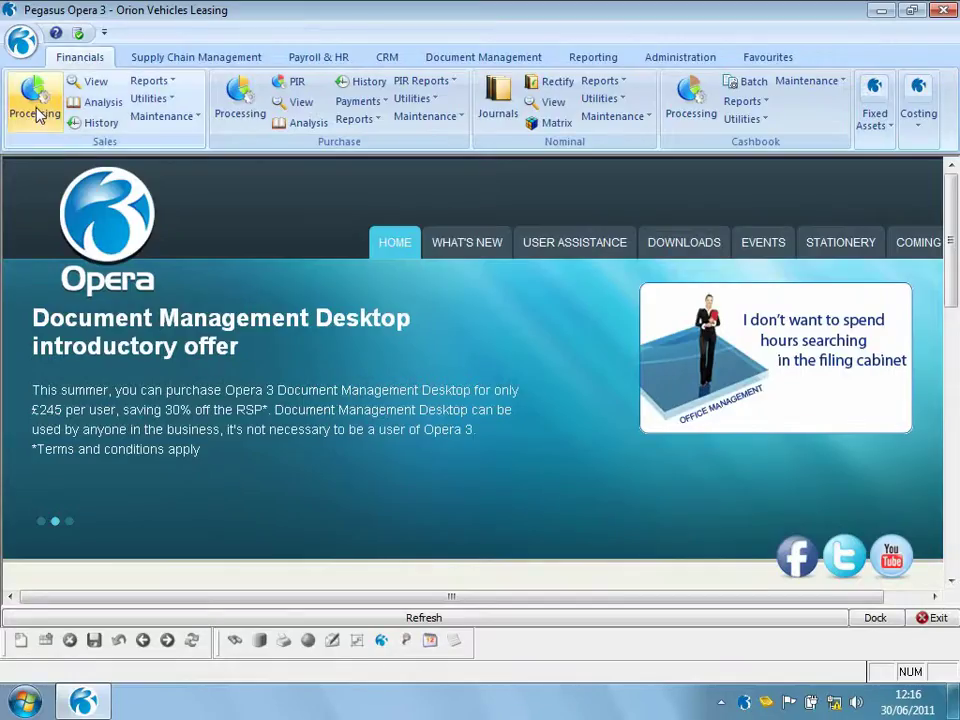
left_click(35, 100)
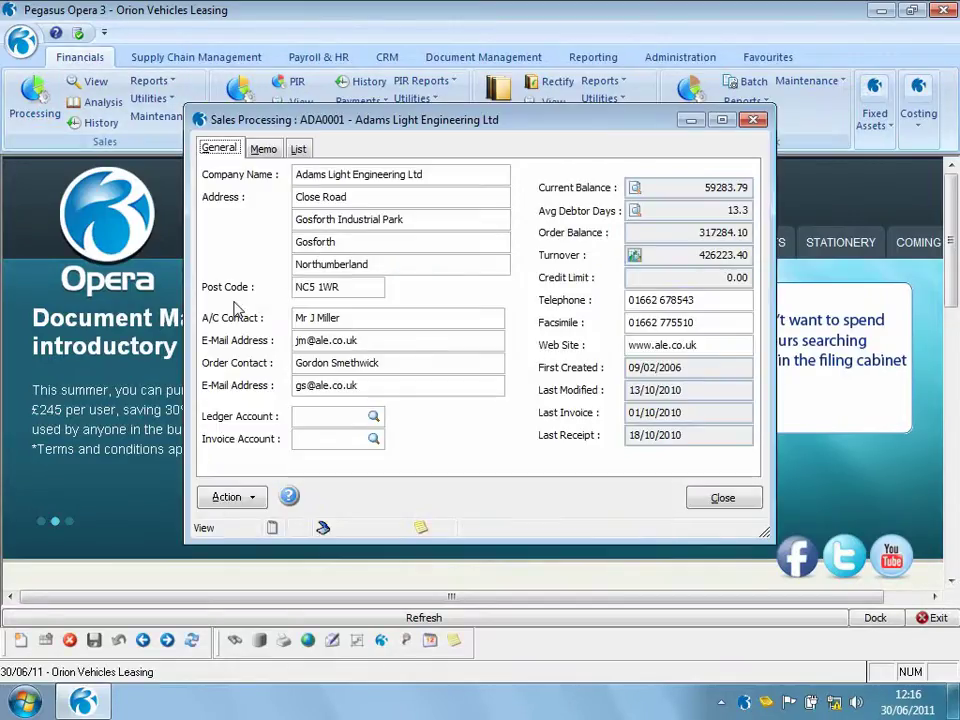
left_click(325, 530)
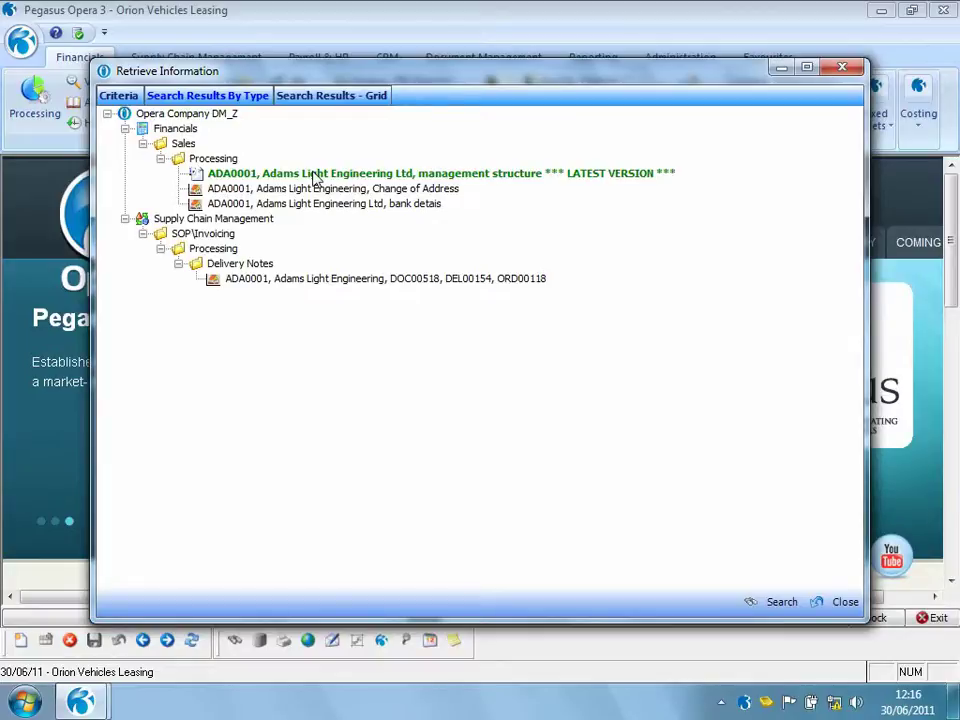
double_click(314, 175)
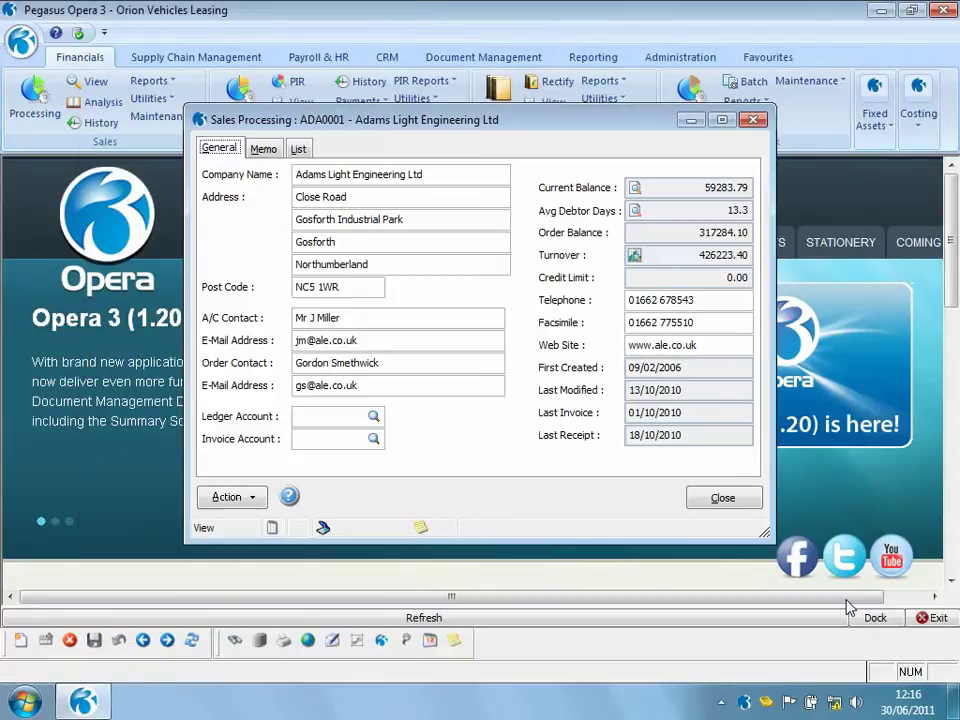
- Close the Adams Light Engineering account record and quit Opera 3
left_click(930, 619)
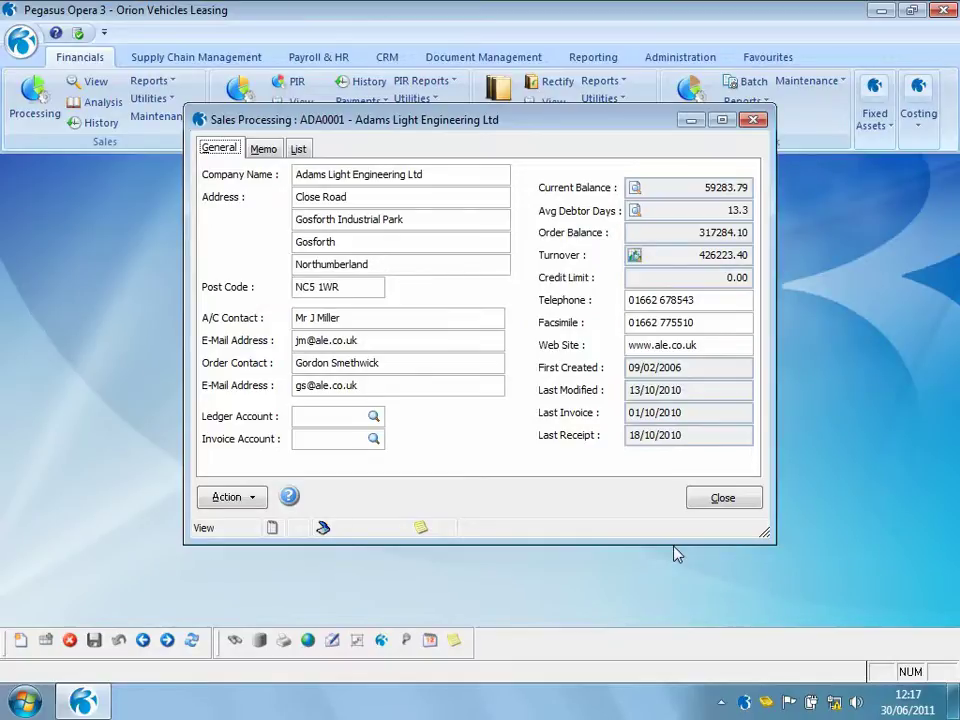
left_click(720, 499)
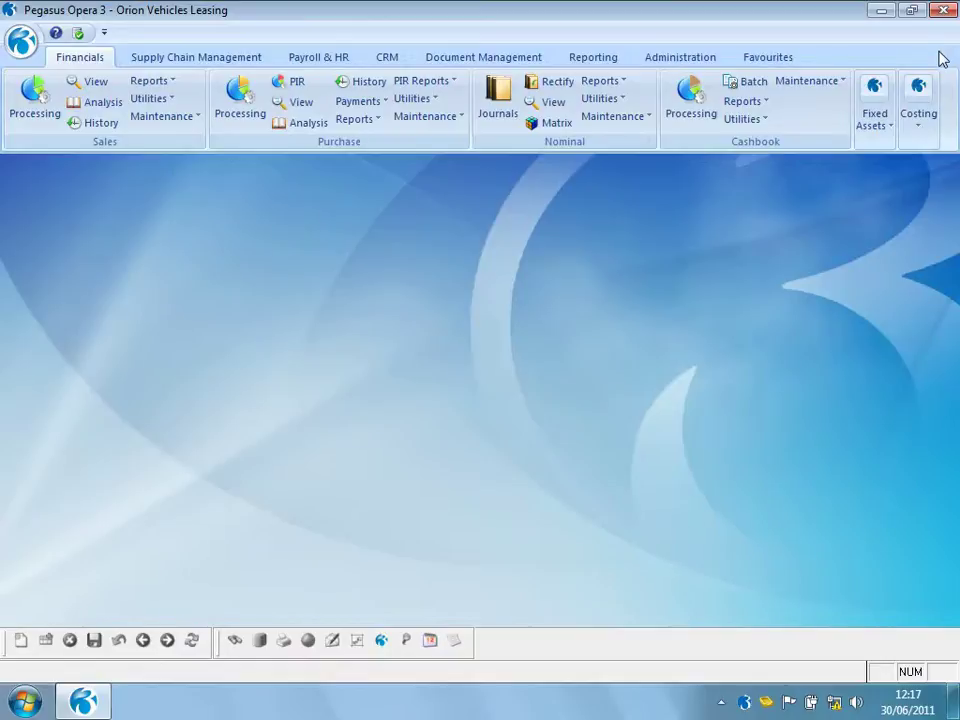
left_click(943, 11)
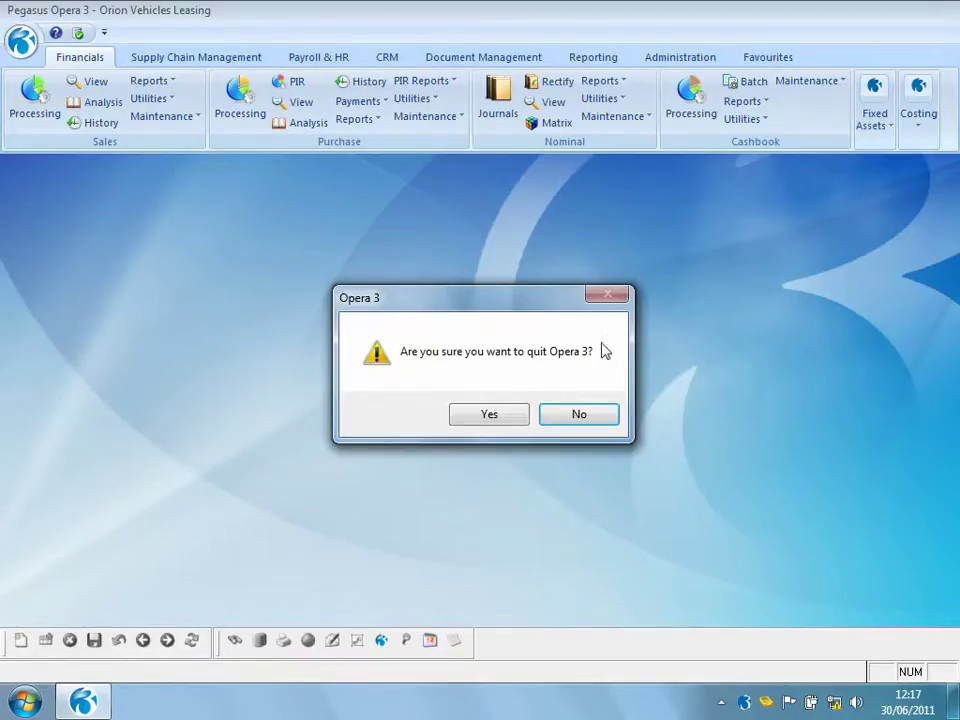
left_click(513, 418)
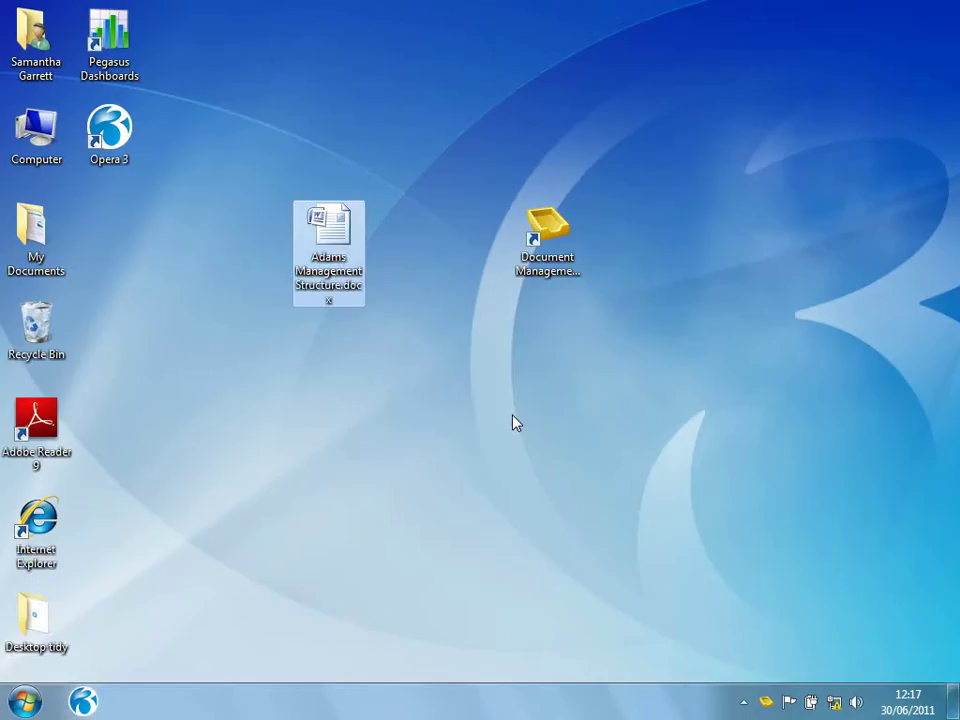
- Launch Document Management Desktop, log on as the manager, and search for 'adams'
double_click(547, 266)
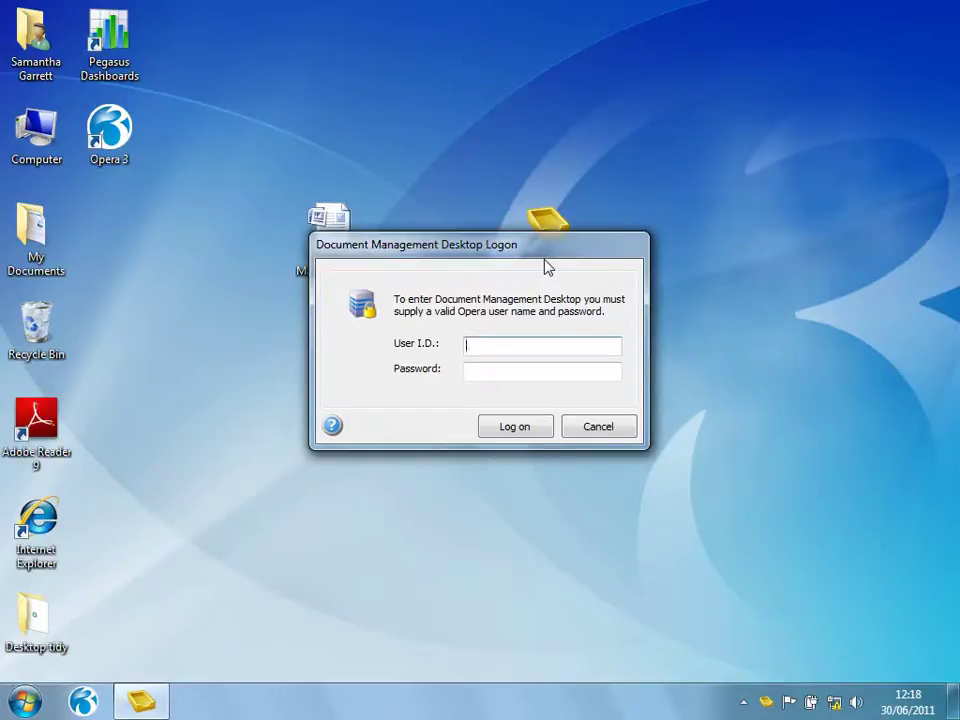
type("MANAGER")
key("Tab")
key("Return")
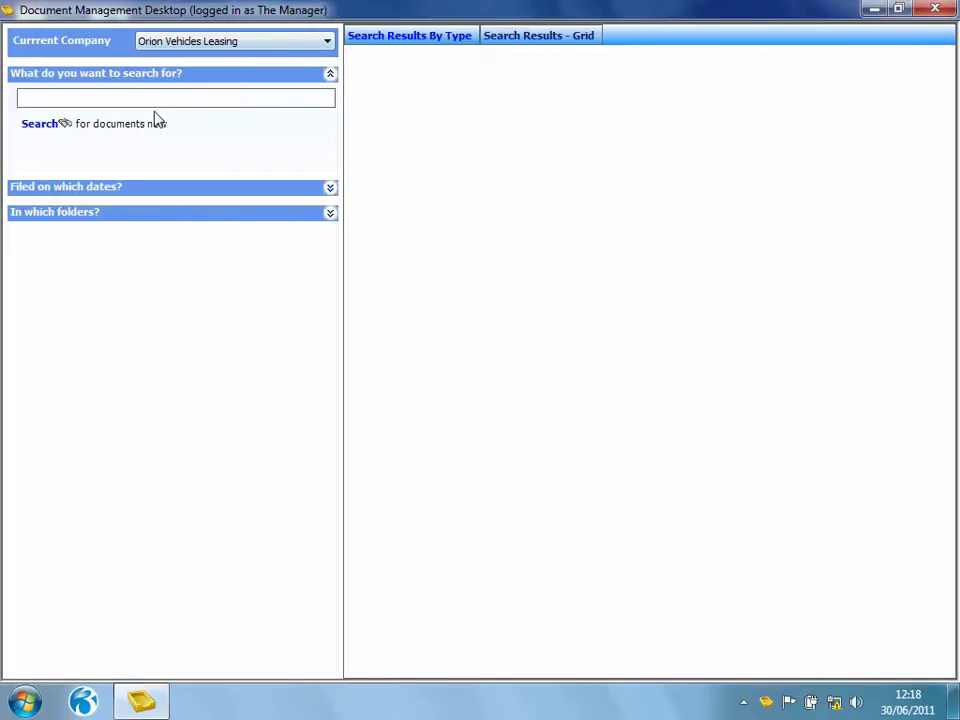
type("adams")
key("Return")
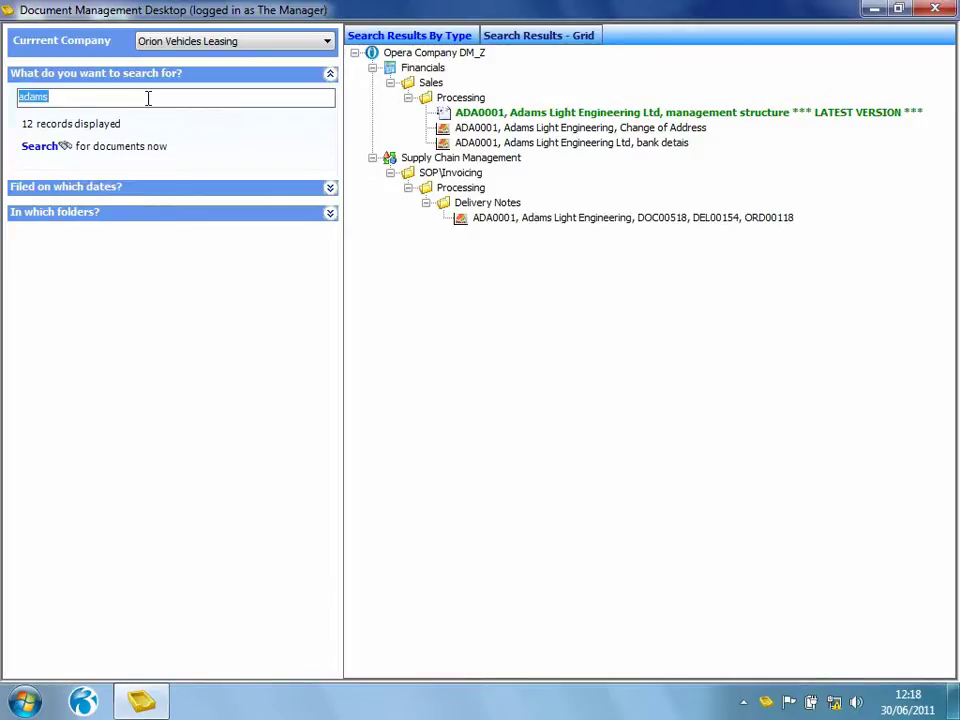
double_click(480, 128)
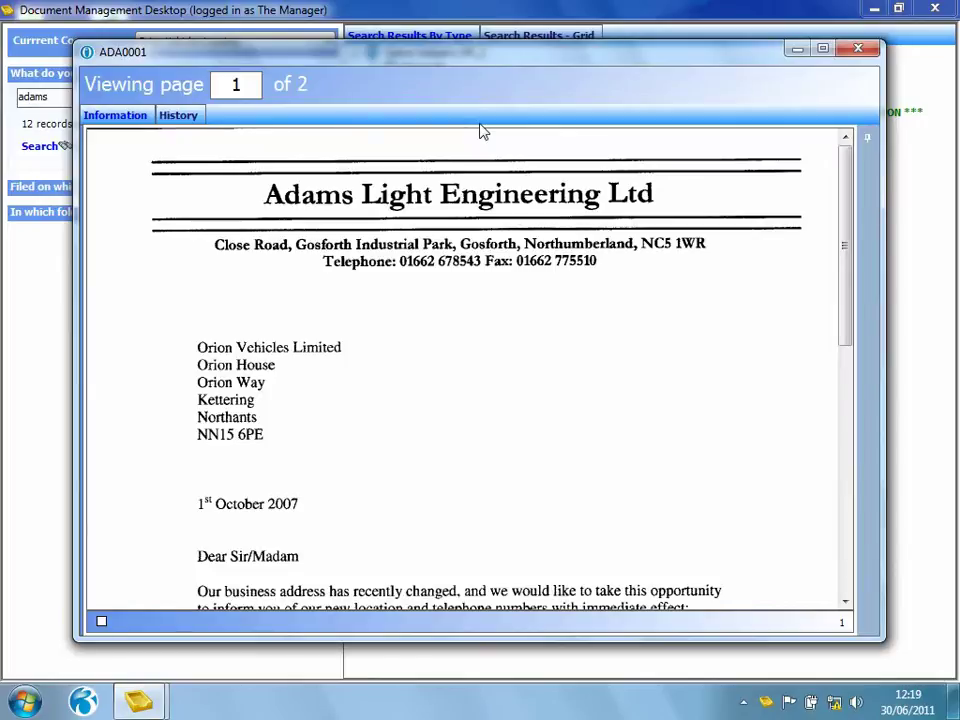
left_click(857, 48)
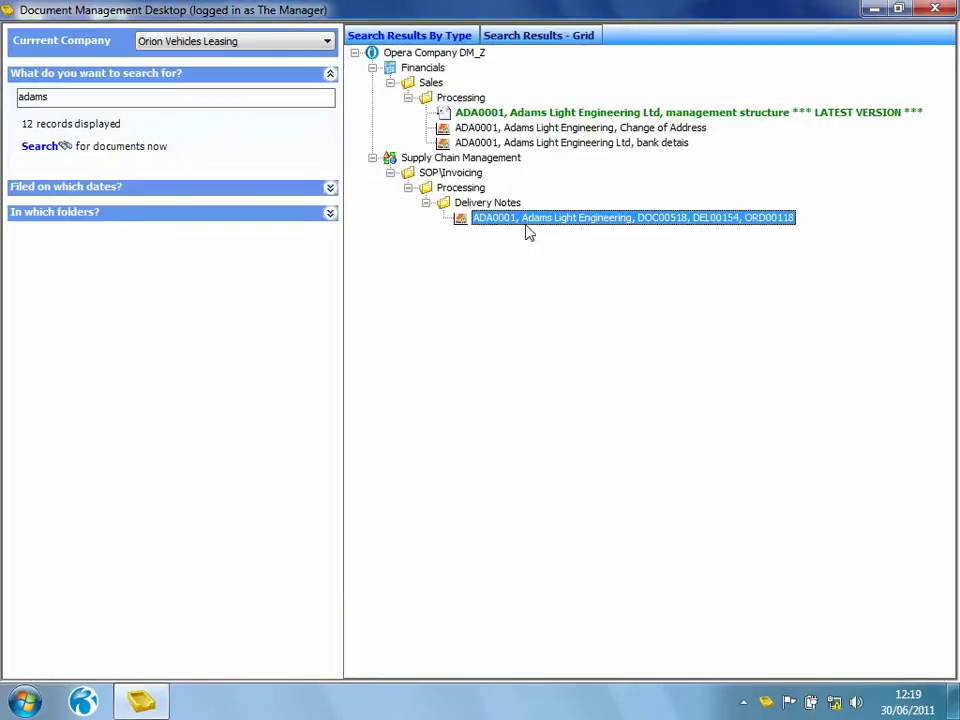
double_click(525, 228)
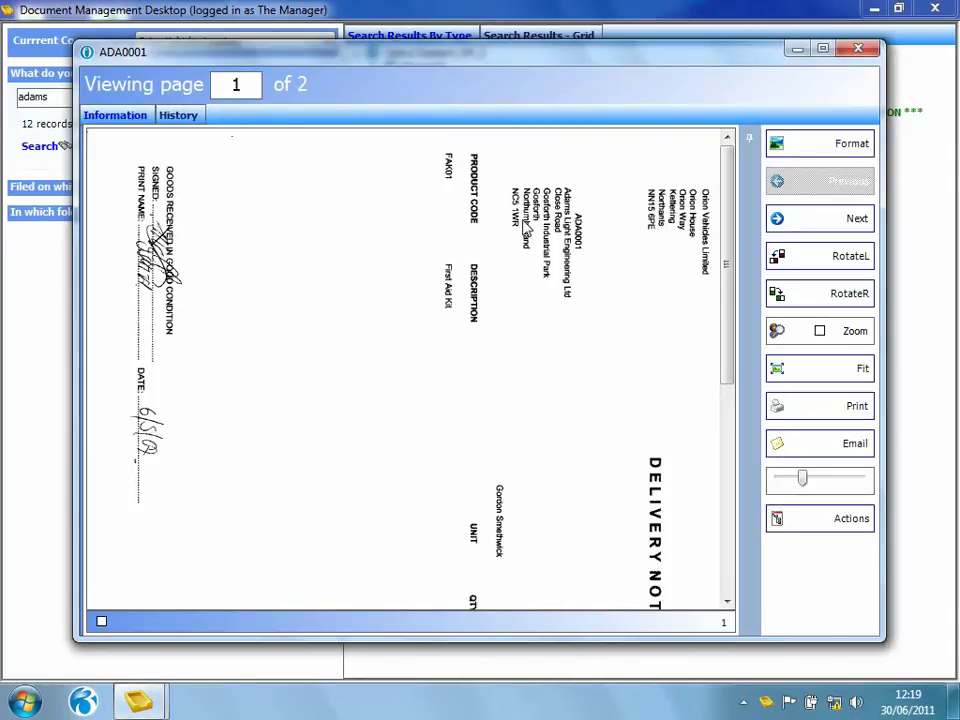
left_click(814, 519)
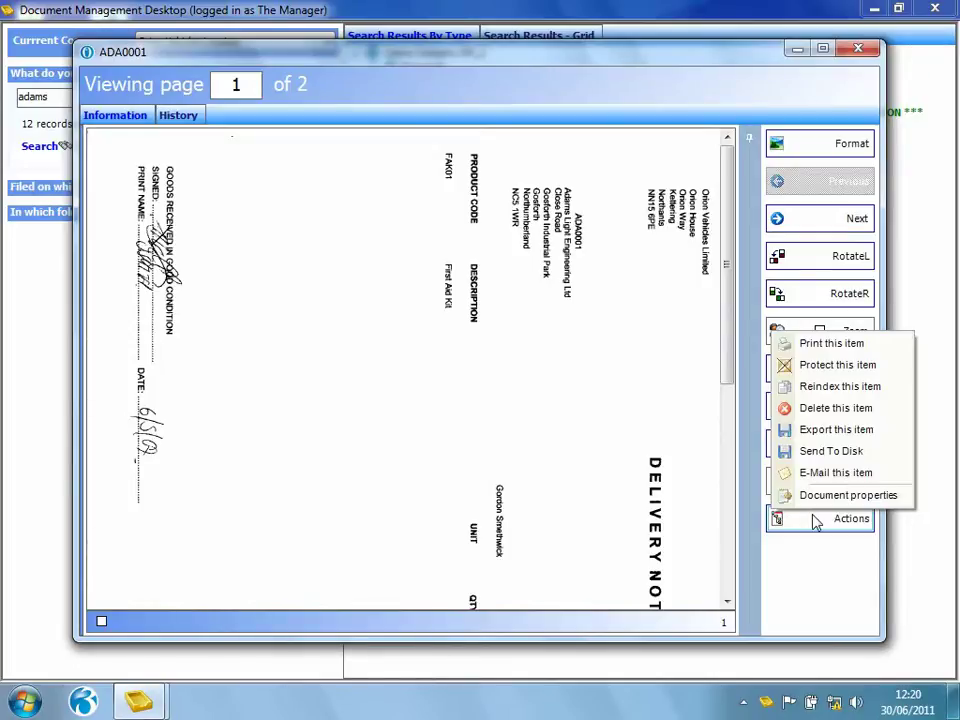
left_click(857, 48)
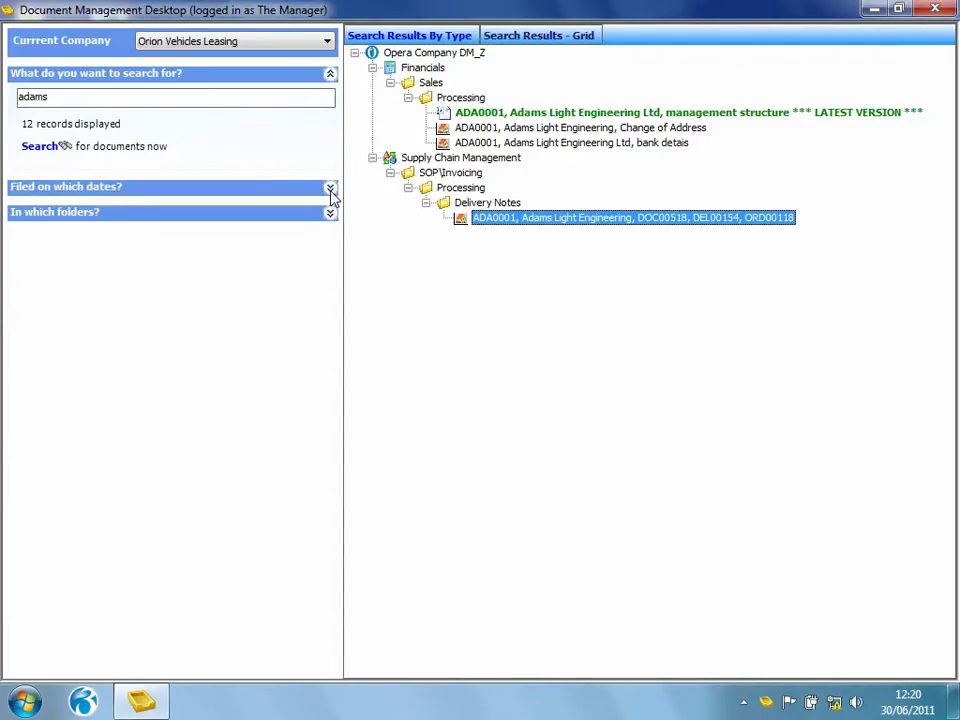
- Restrict the search to documents filed on 30 June 2011 and to selected folders
left_click(331, 189)
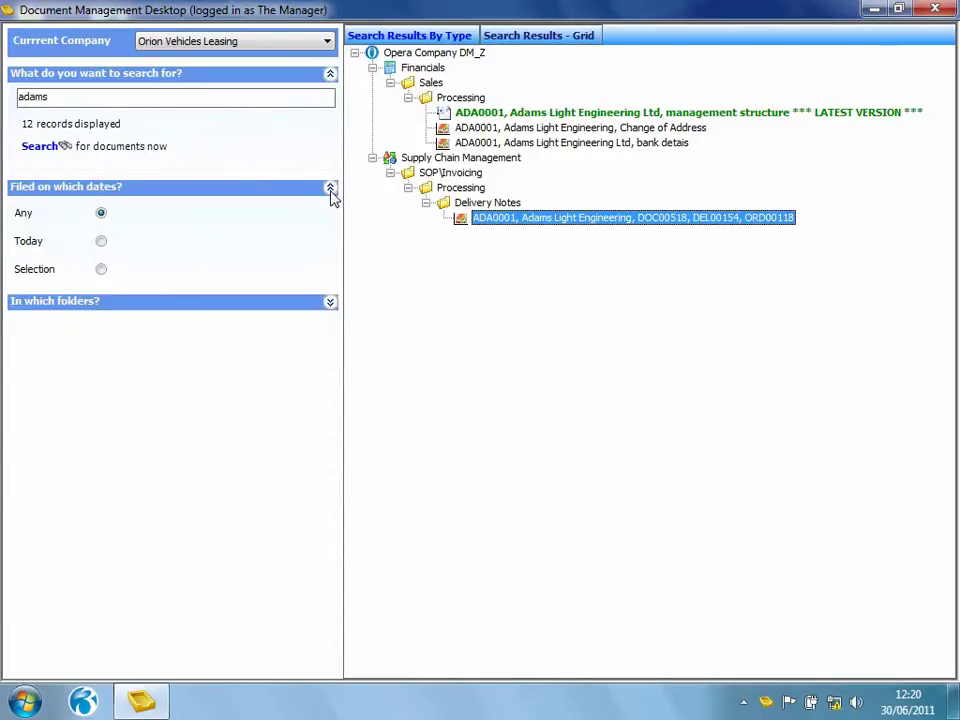
left_click(101, 270)
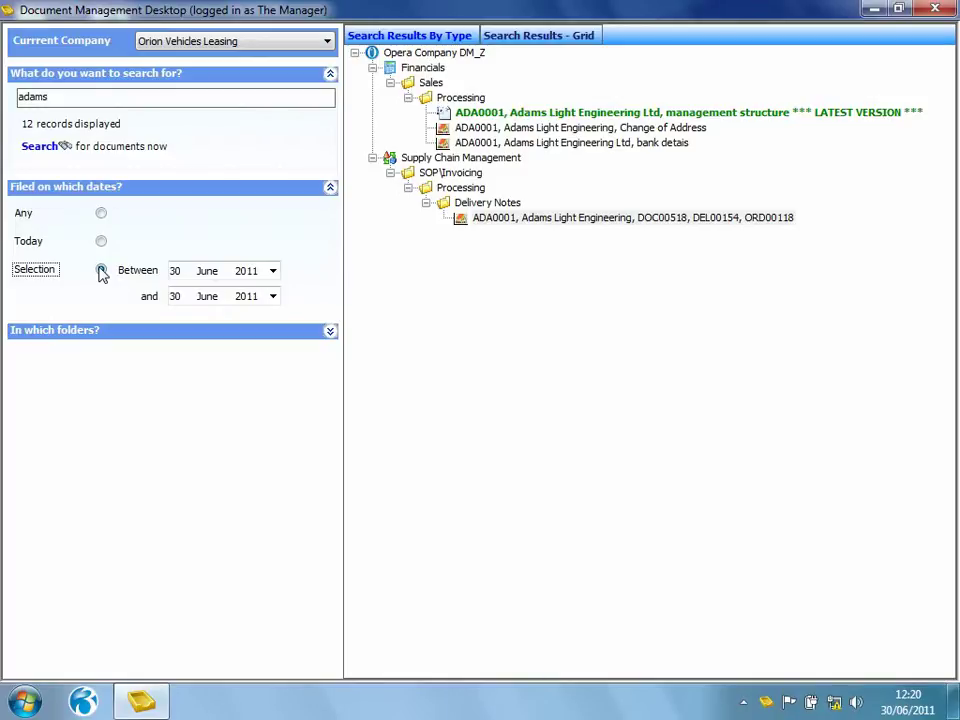
left_click(101, 272)
left_click(330, 331)
left_click(100, 384)
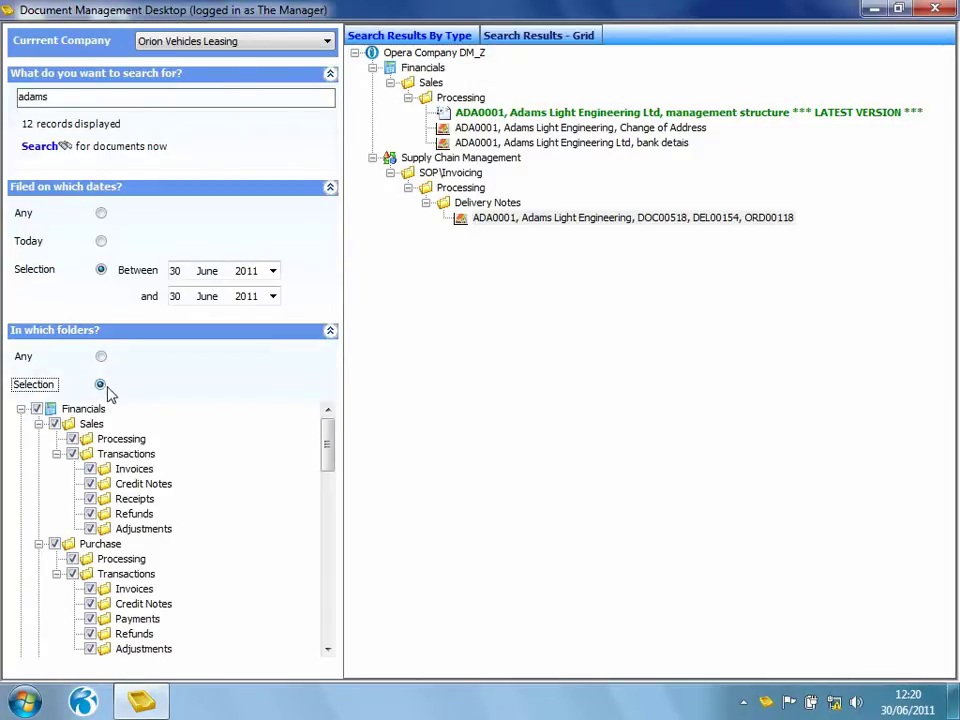
mouse_move(329, 459)
left_mouse_down()
mouse_move(333, 503)
mouse_move(333, 455)
left_mouse_up()
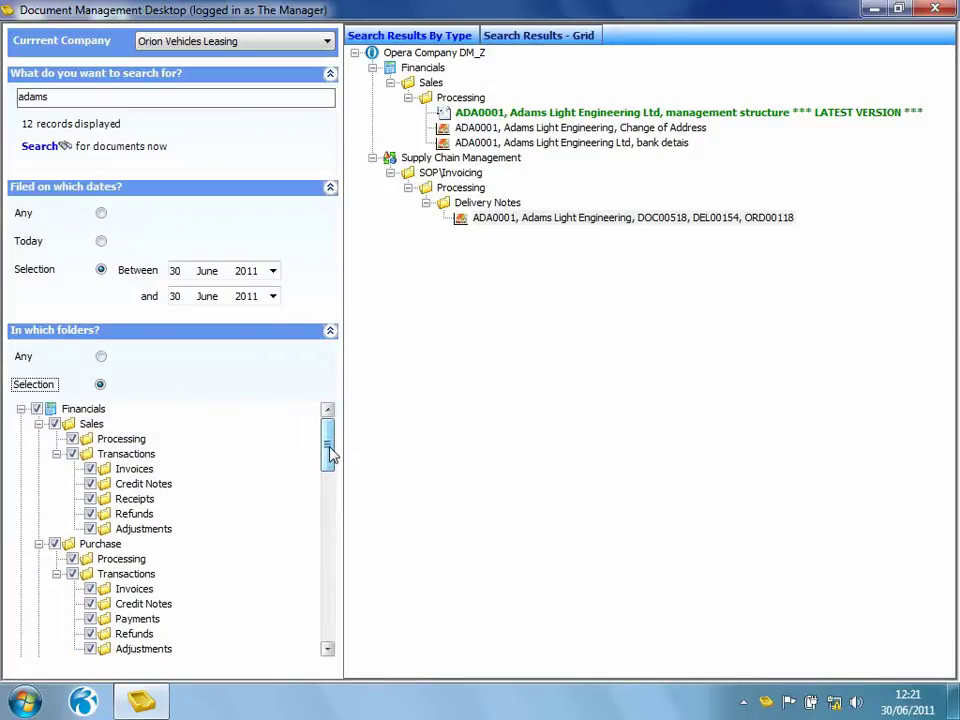